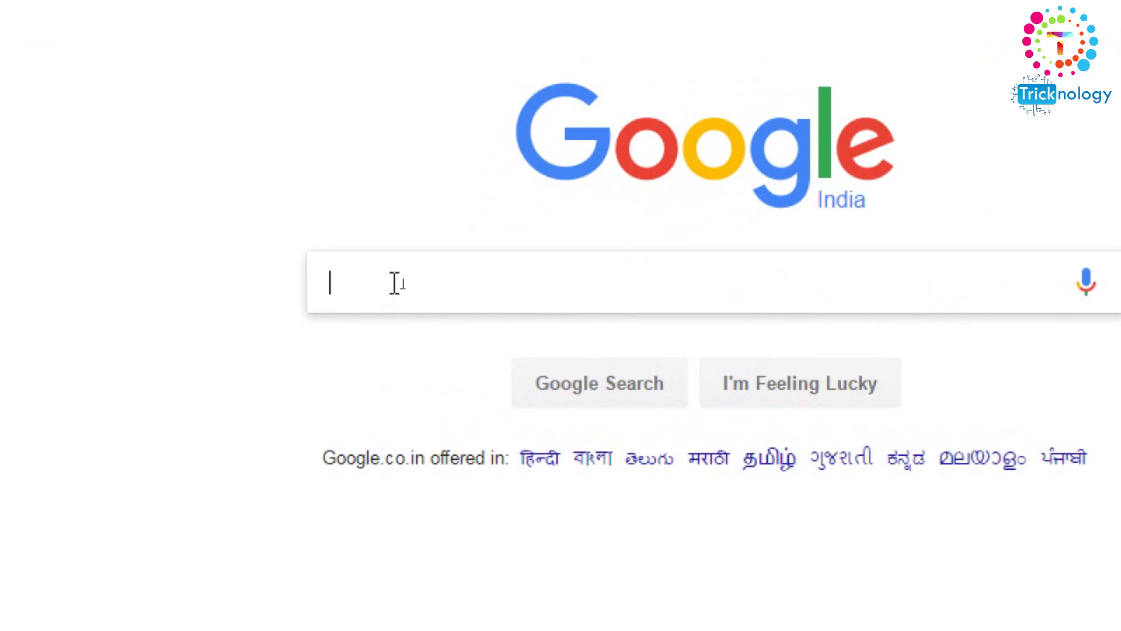
# - Search Google for 'lockdir' and open the first Kakasoft result, the How to Lock Directory page
pyautogui.write('locl')
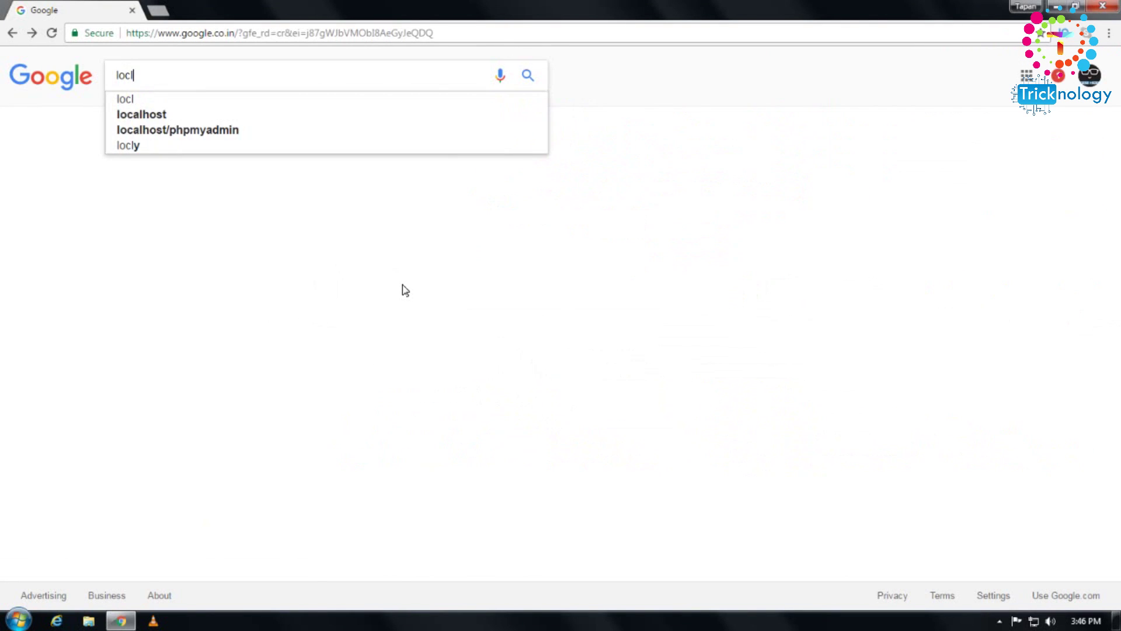
pyautogui.press('BackSpace')
pyautogui.write('kdir')
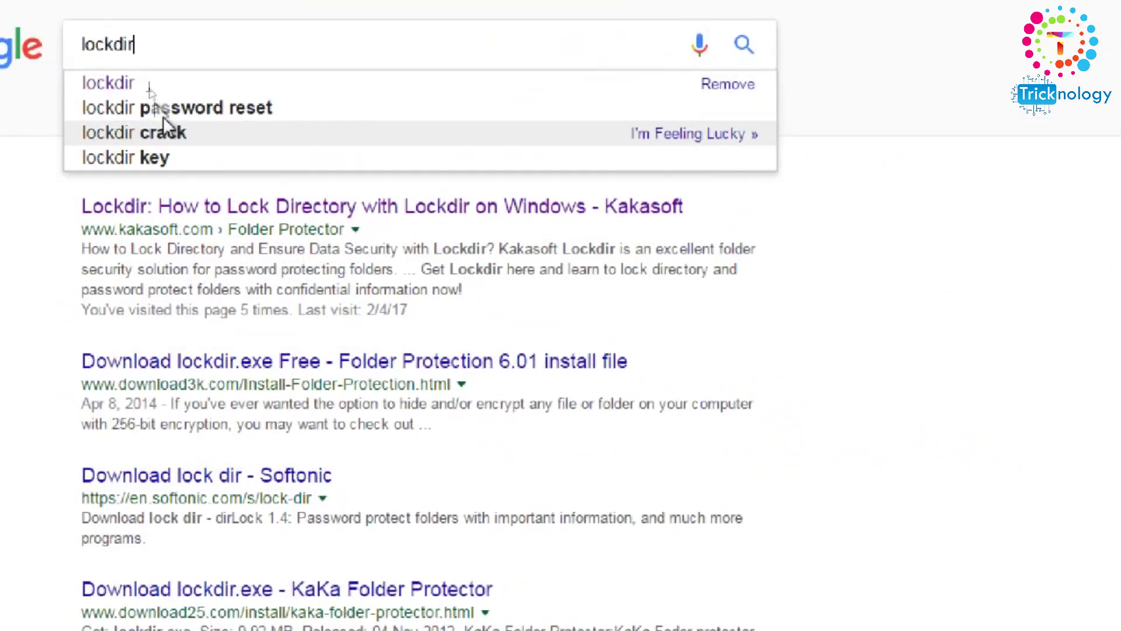
pyautogui.moveTo(149, 74); pyautogui.dragTo(44, 114)
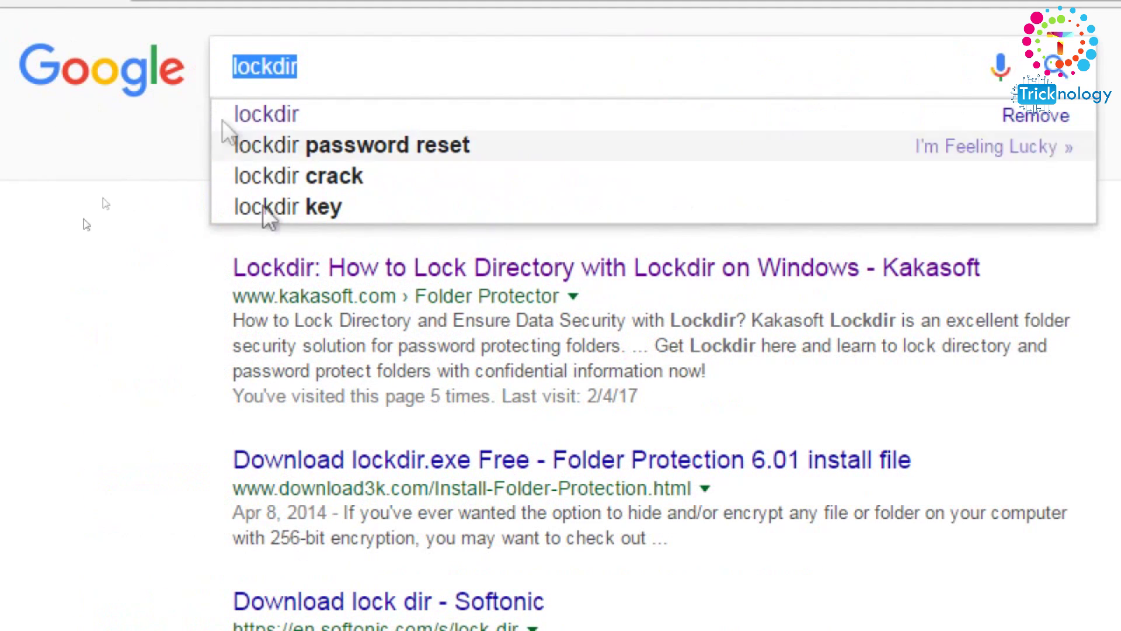
pyautogui.moveTo(233, 296); pyautogui.dragTo(397, 290)
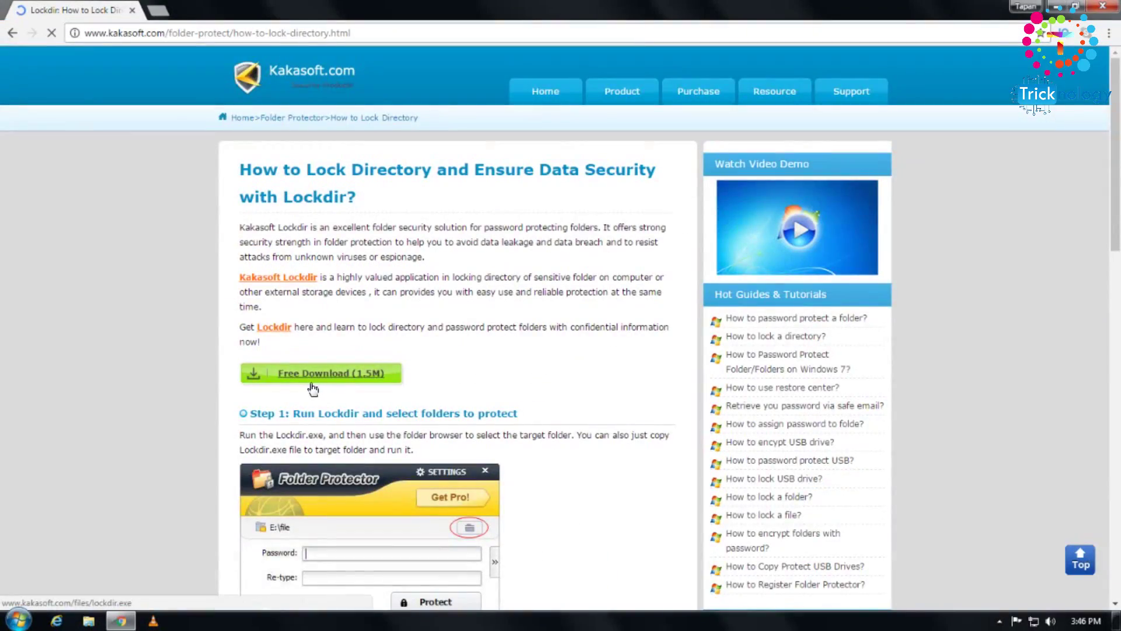
# - Download lockdir.exe with the Free Download (1.5M) button, accepting the duplicate and starting it in IDM
pyautogui.scroll(-1, 320, 386)
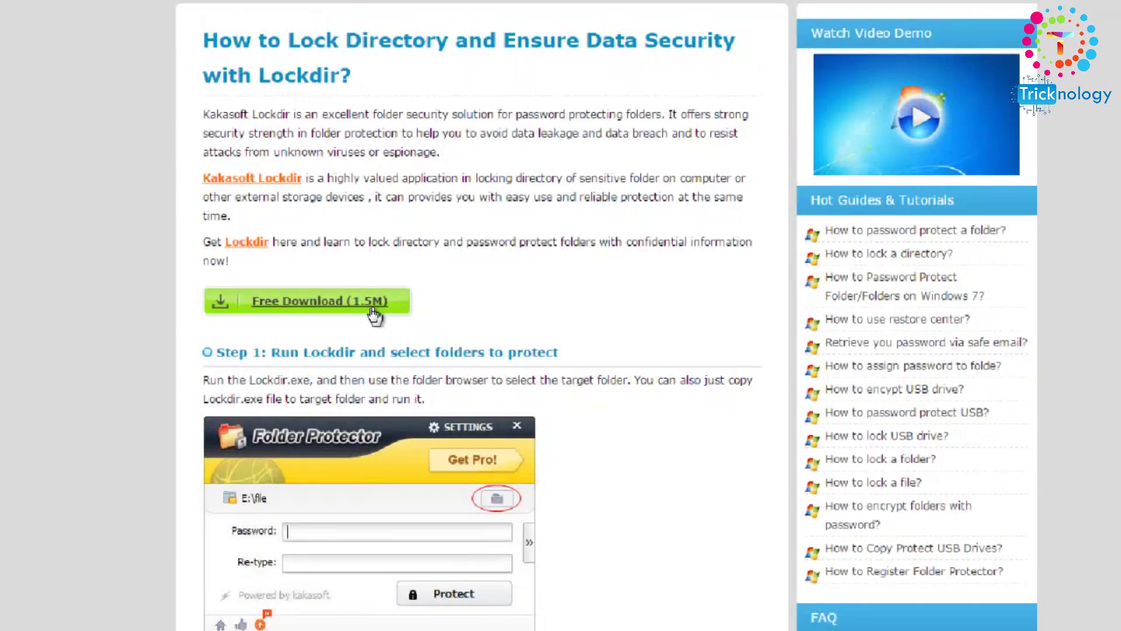
pyautogui.click(424, 304)
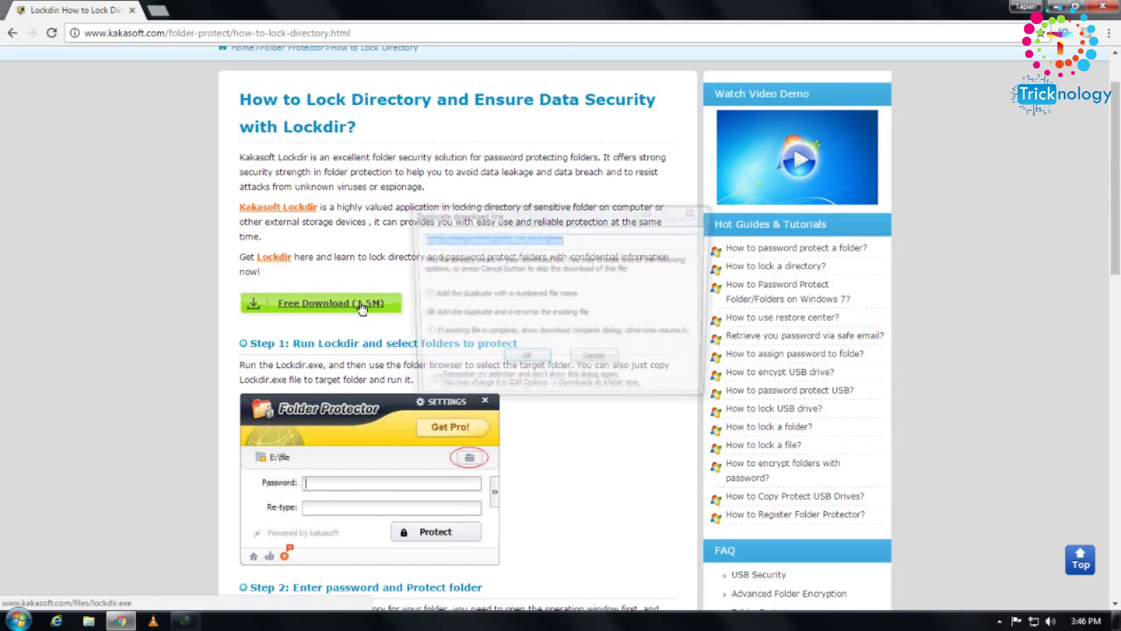
pyautogui.click(525, 360)
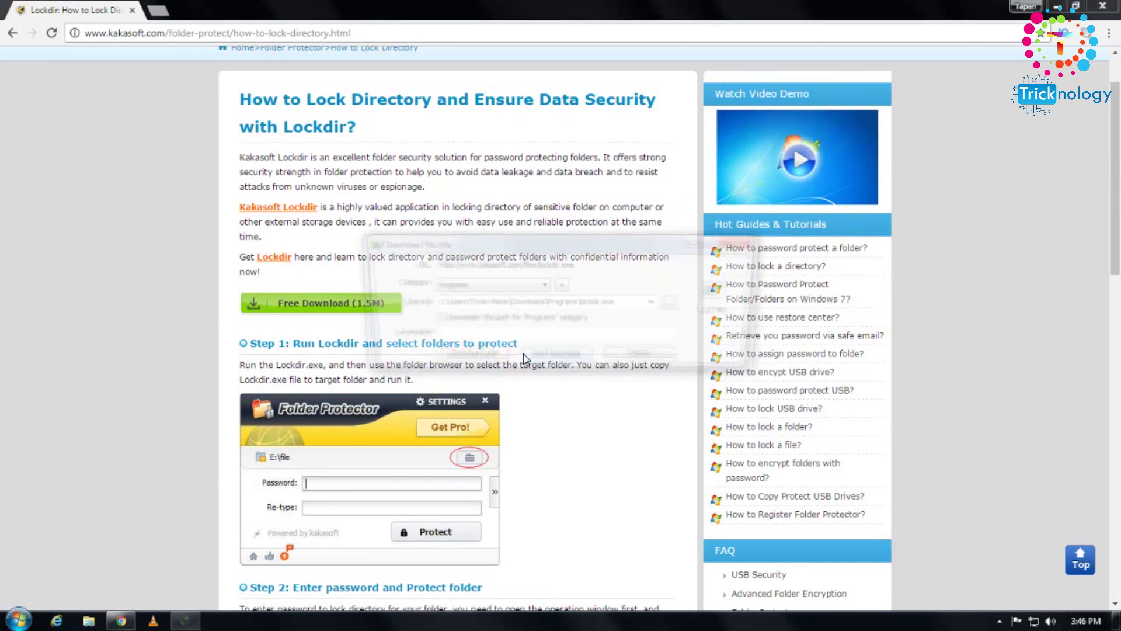
pyautogui.click(552, 359)
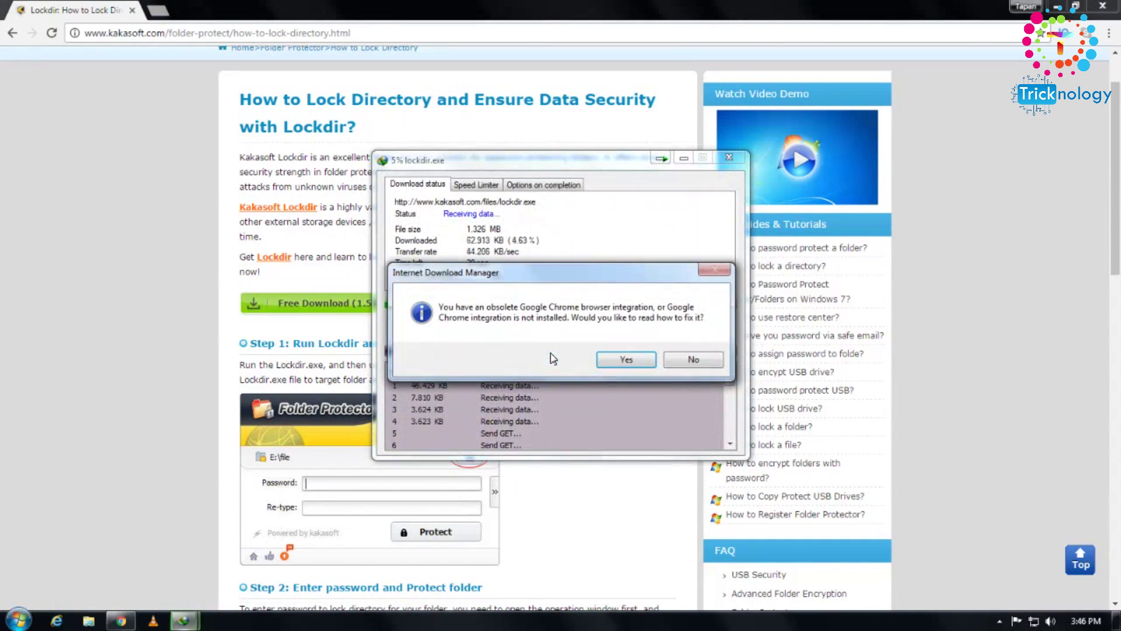
# - Decline the Chrome integration prompt so lockdir.exe (1.32 MB) finishes downloading
pyautogui.click(691, 359)
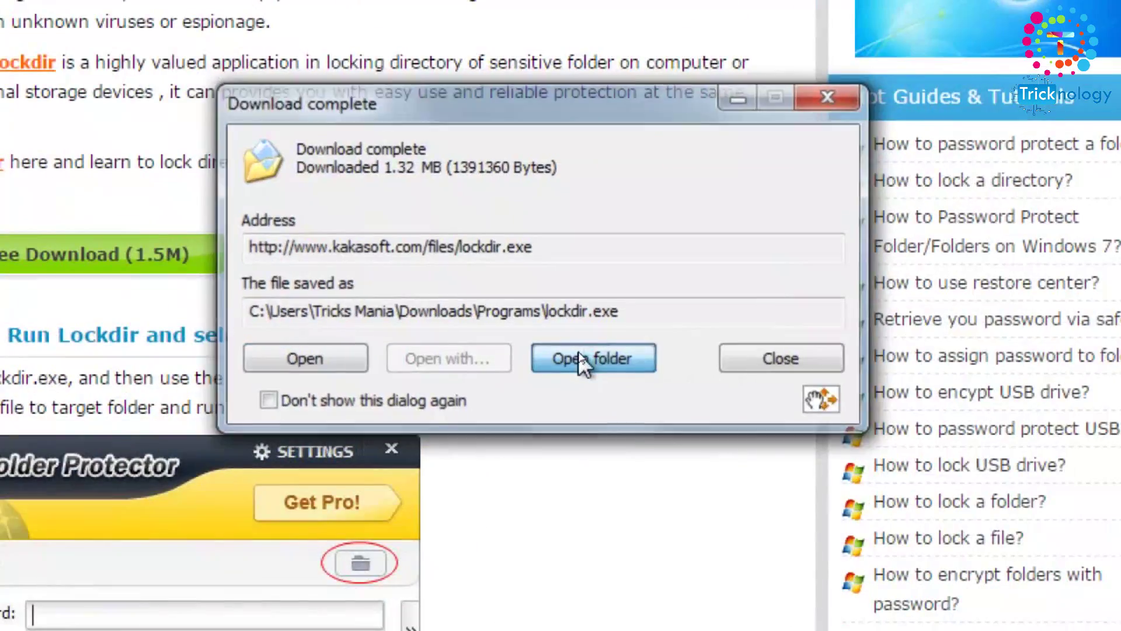
# - Open the download folder, then navigate through Computer to open PEN DRIVE (J:)
pyautogui.click(580, 356)
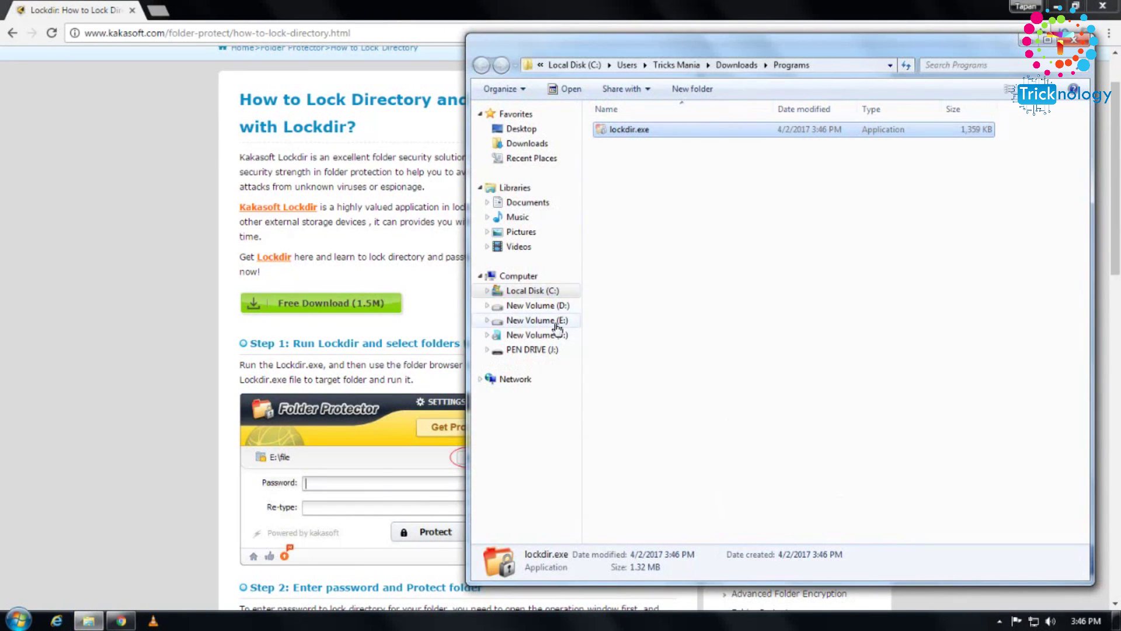
pyautogui.click(564, 276)
pyautogui.click(628, 252)
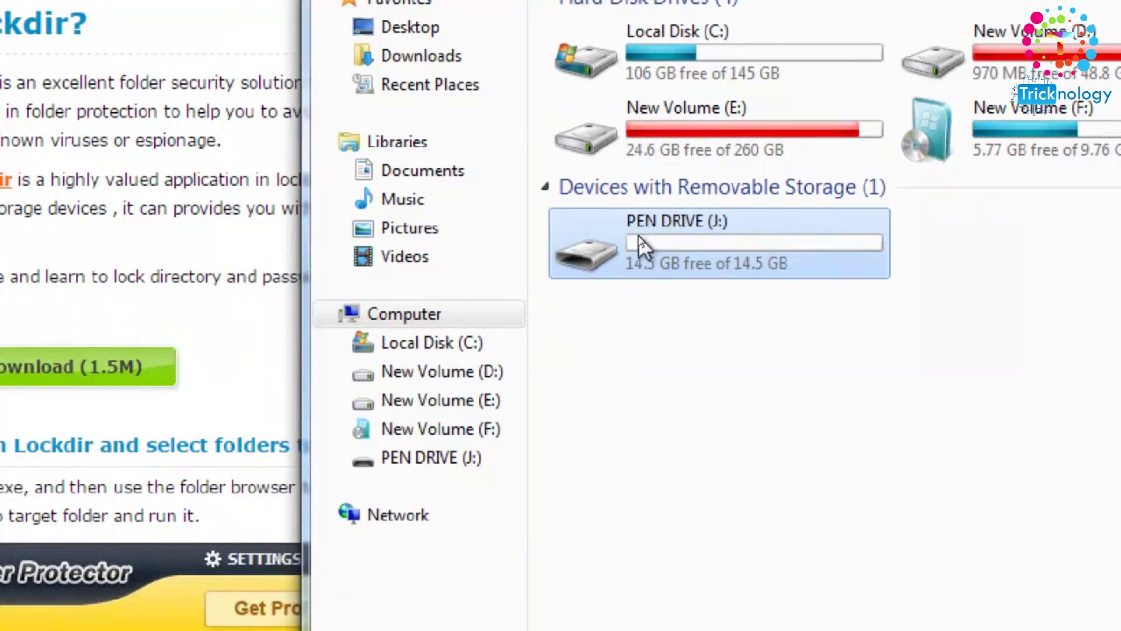
pyautogui.doubleClick(628, 255)
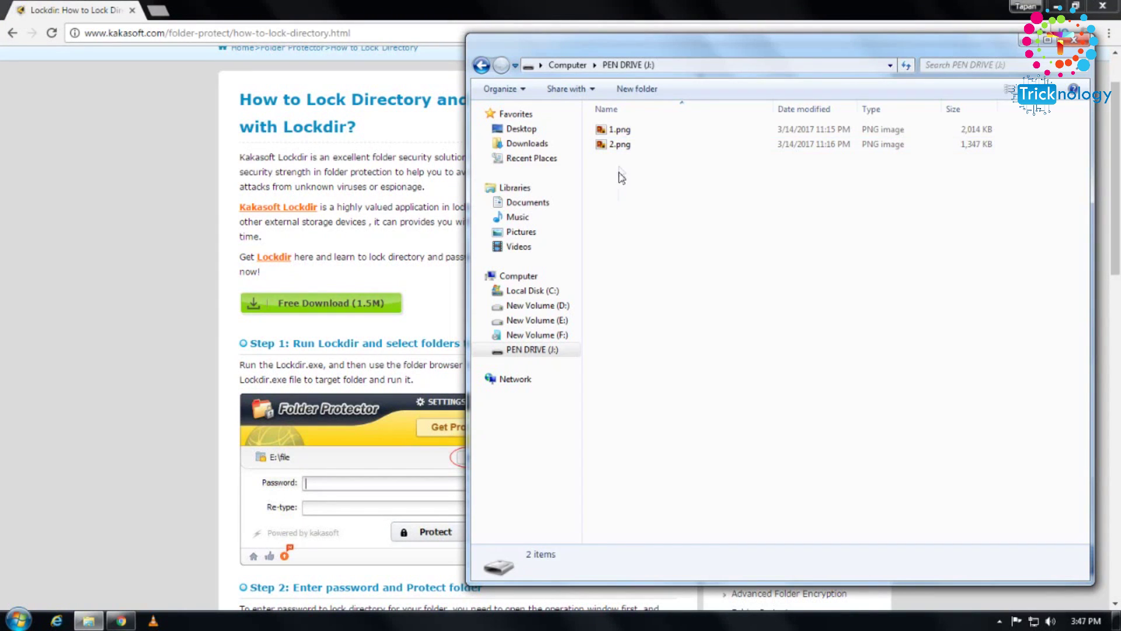
# - Paste lockdir.exe onto PEN DRIVE (J:) beside 1.png and 2.png
pyautogui.moveTo(621, 178); pyautogui.dragTo(547, 93)
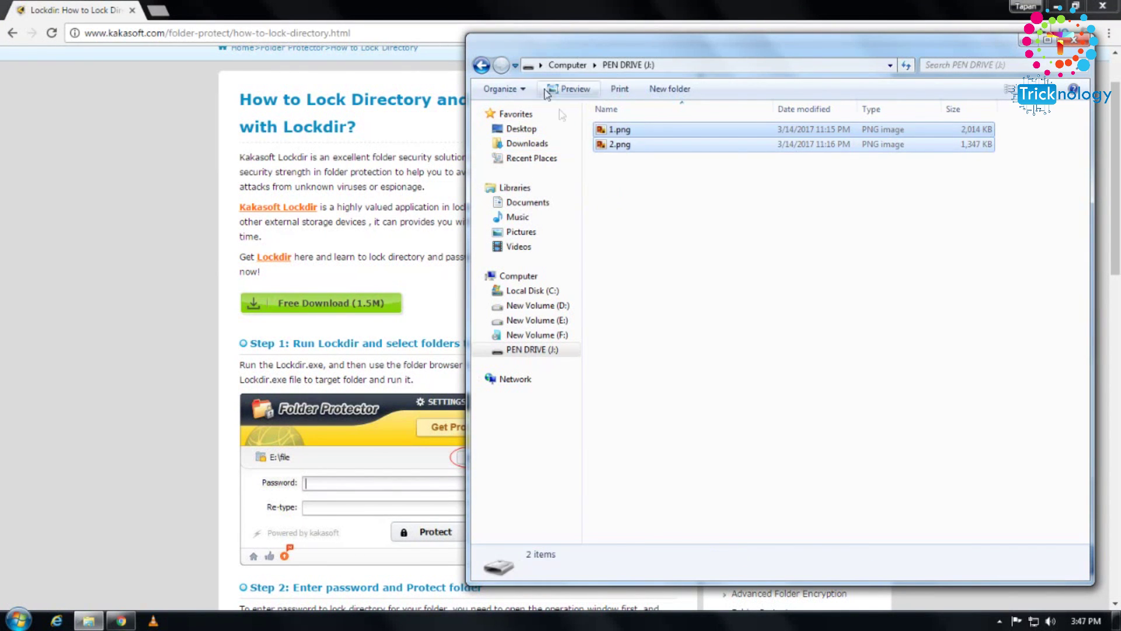
pyautogui.click(623, 198)
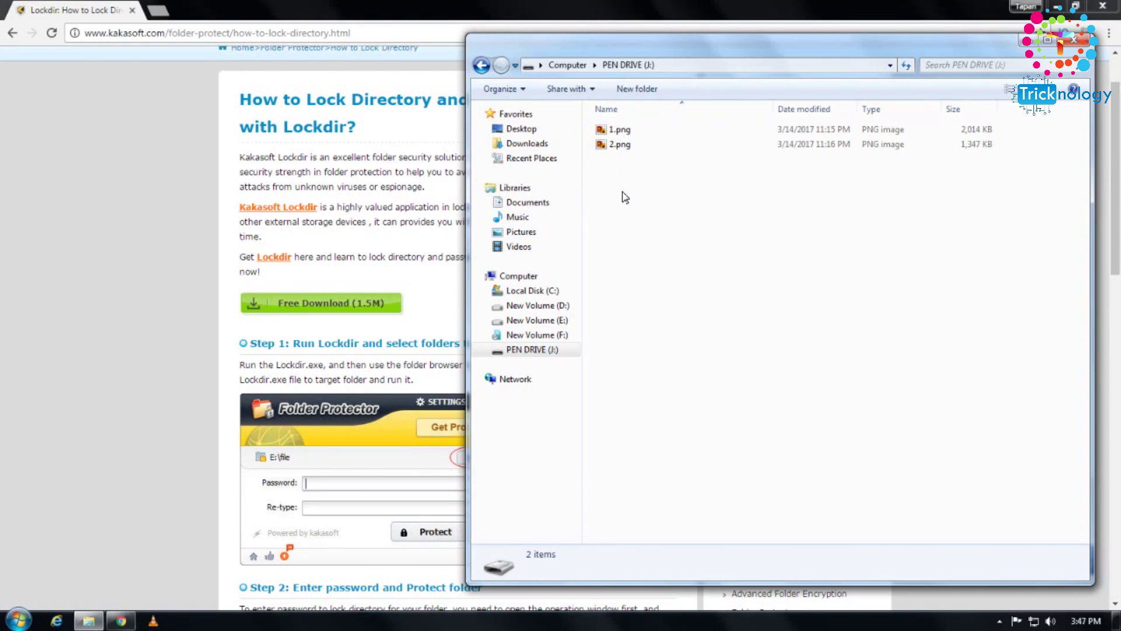
pyautogui.hotkey('ctrl', 'v')
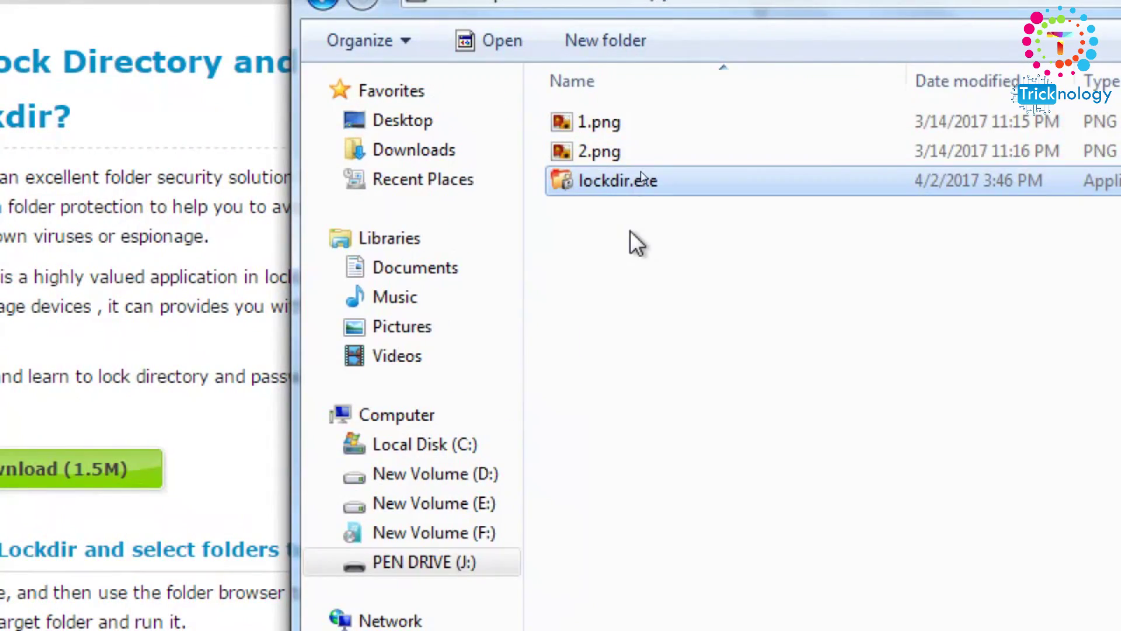
pyautogui.click(642, 211)
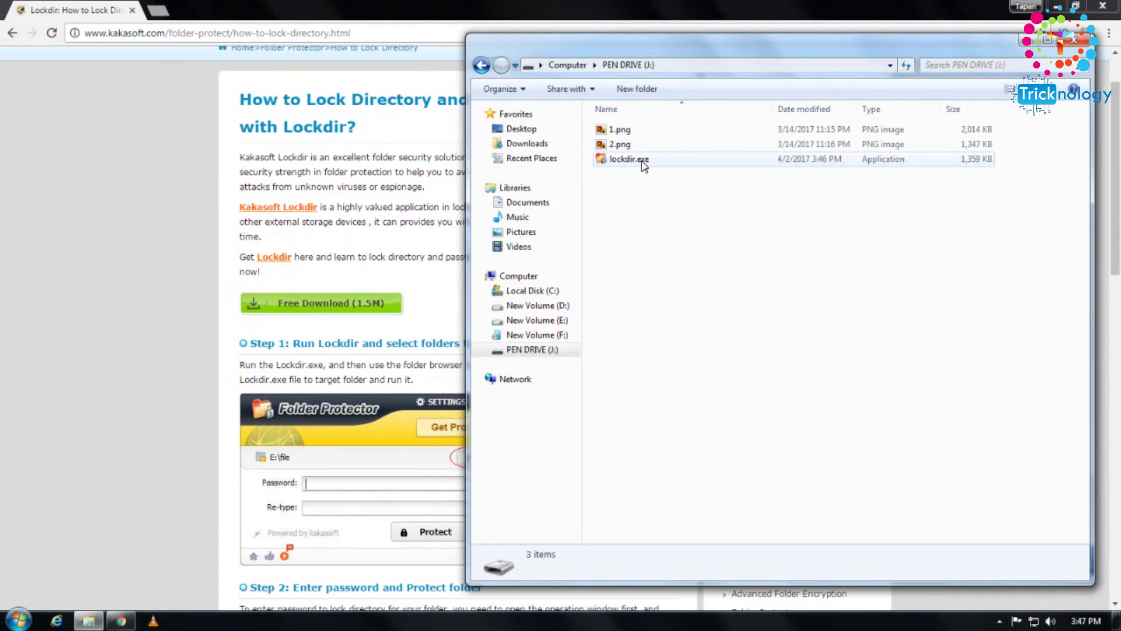
# - Run lockdir.exe from the pen drive, enter and re-type a password, and protect the drive
pyautogui.doubleClick(642, 166)
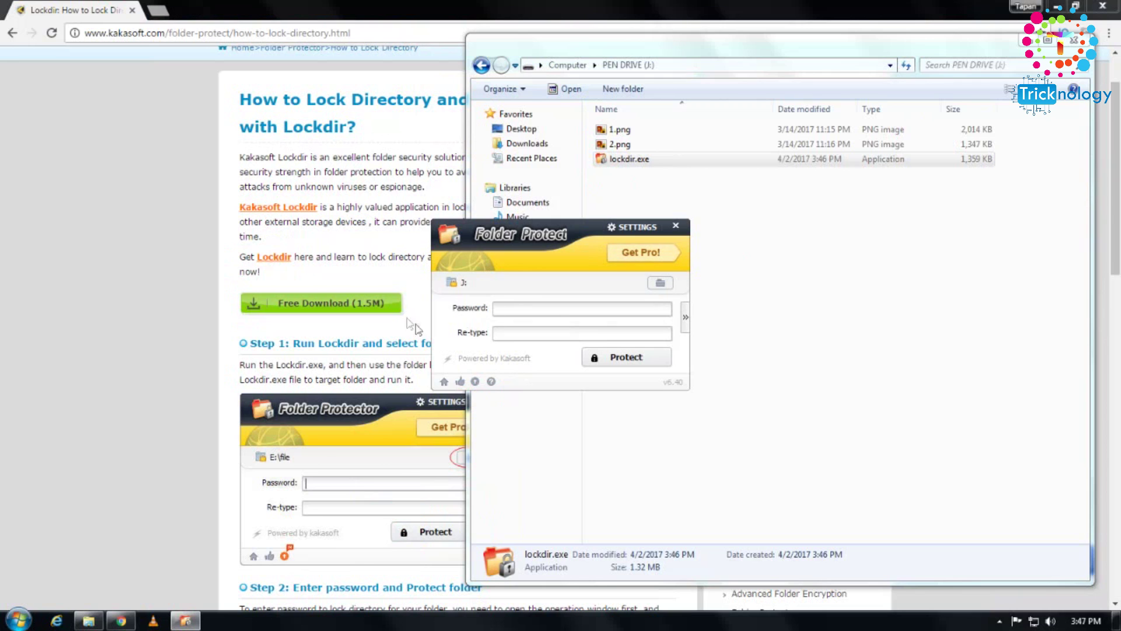
pyautogui.moveTo(449, 310); pyautogui.dragTo(451, 327)
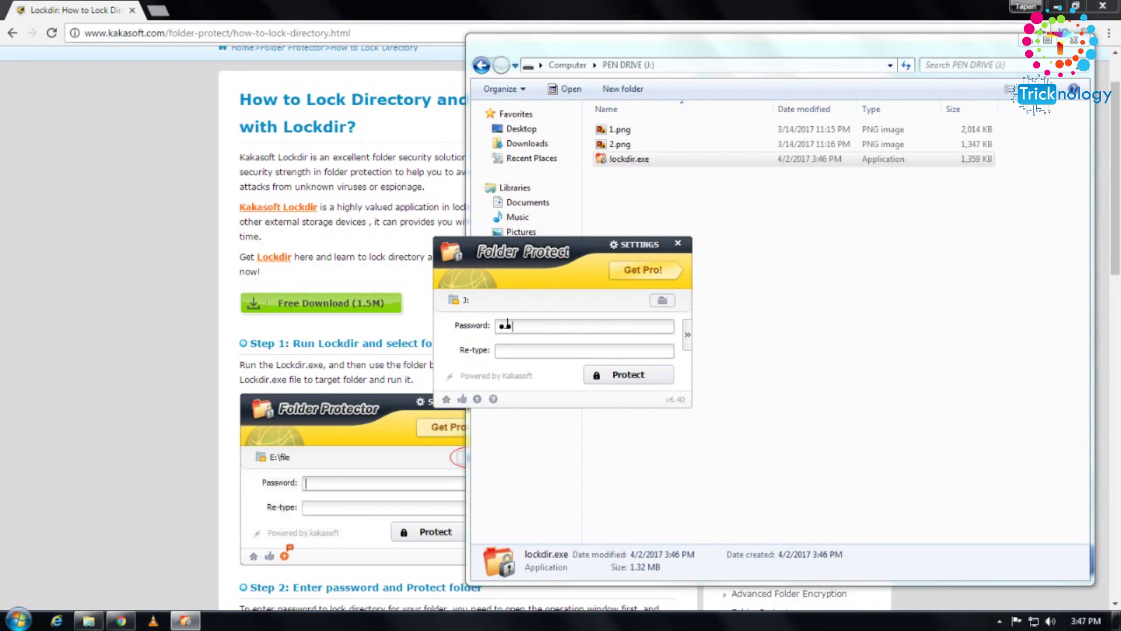
pyautogui.write('345678')
pyautogui.click(507, 350)
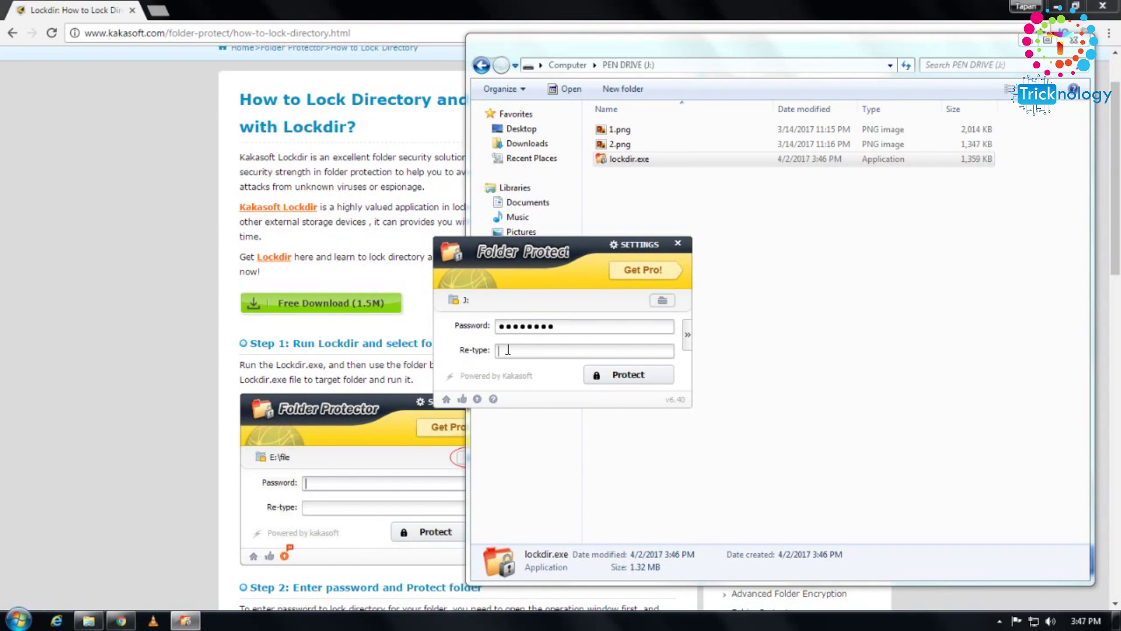
pyautogui.write('12345678')
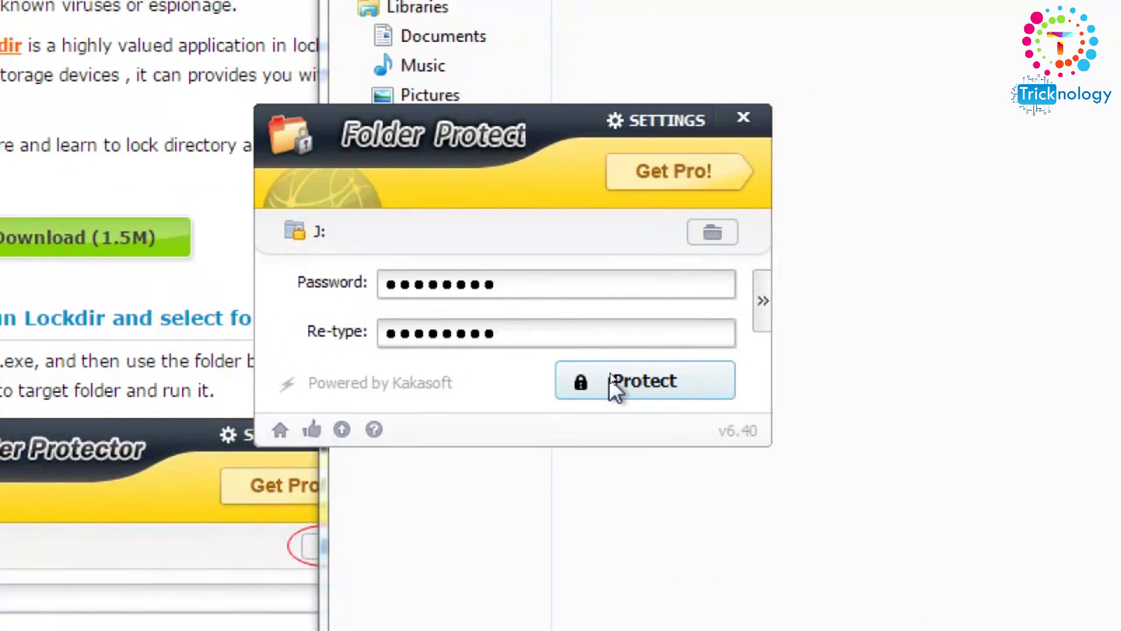
pyautogui.click(610, 376)
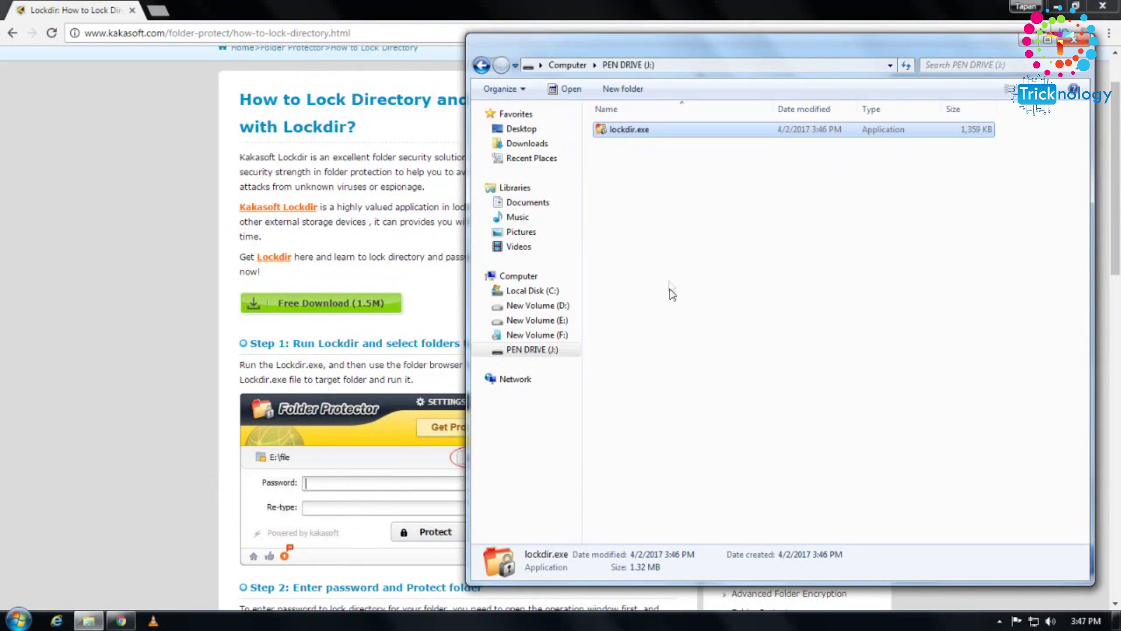
# - Refresh the pen drive, run lockdir.exe again and unlock it with the password
pyautogui.rightClick(656, 218)
pyautogui.click(695, 271)
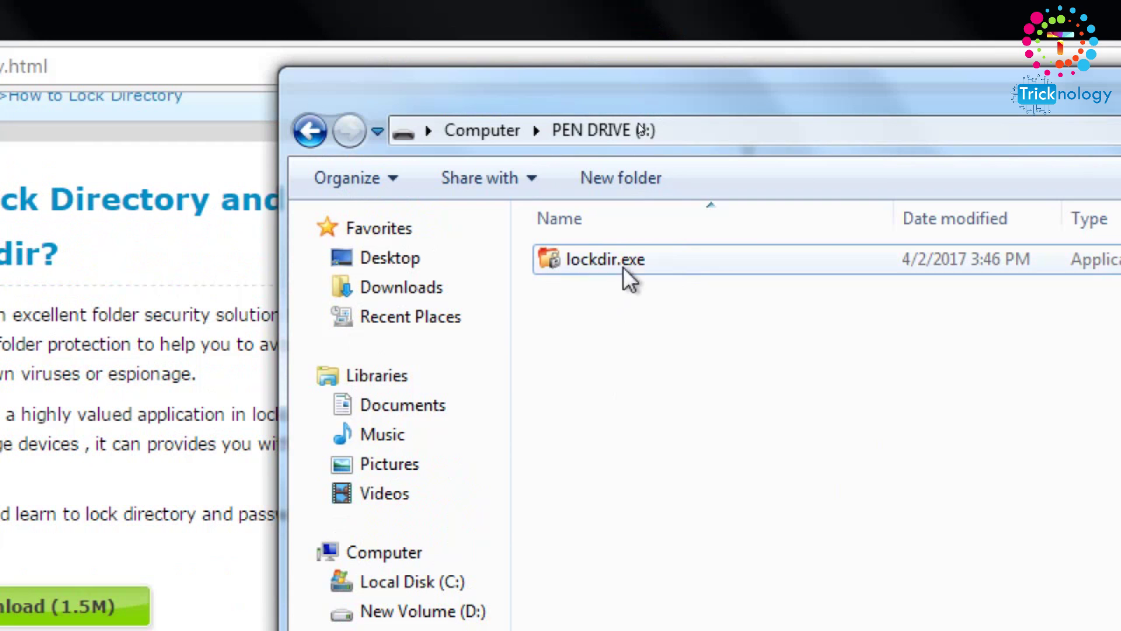
pyautogui.doubleClick(624, 252)
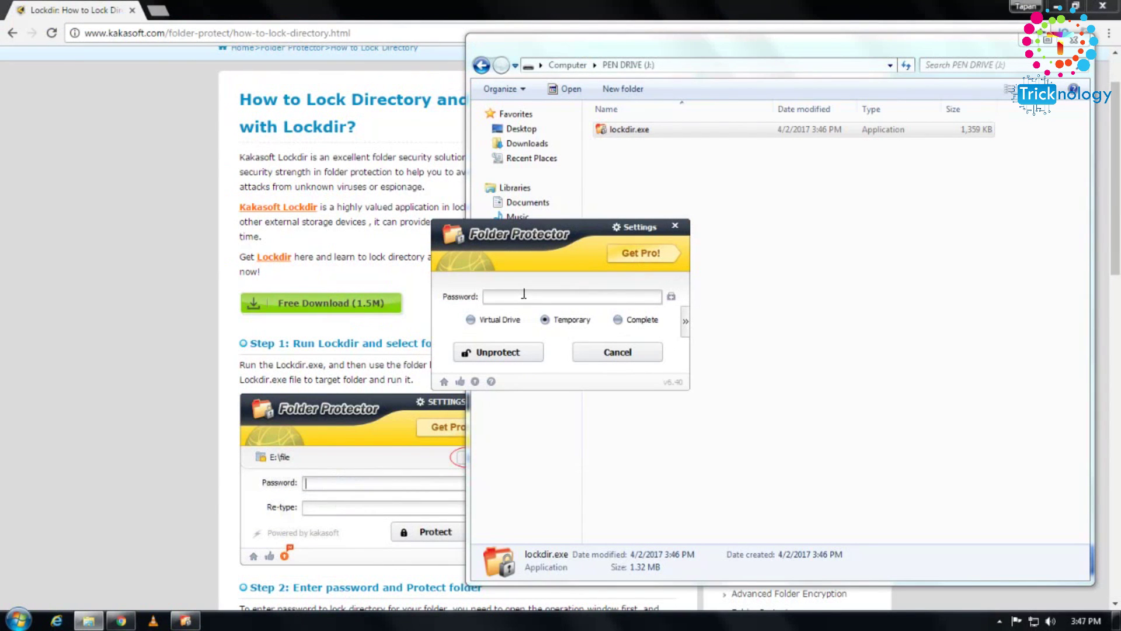
pyautogui.write('123456')
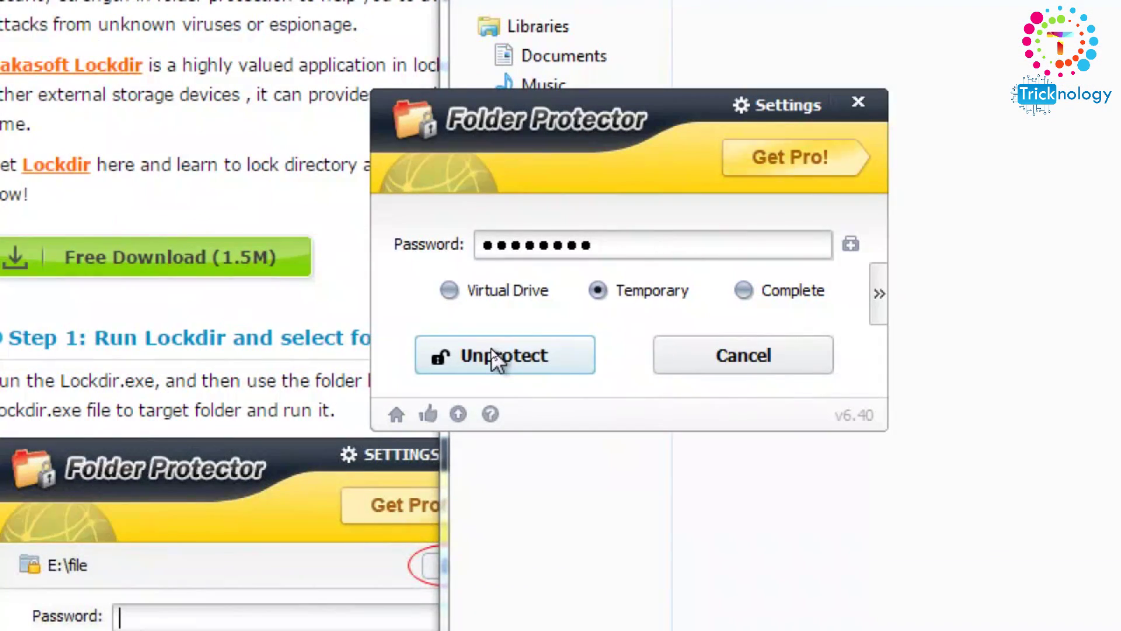
pyautogui.click(493, 357)
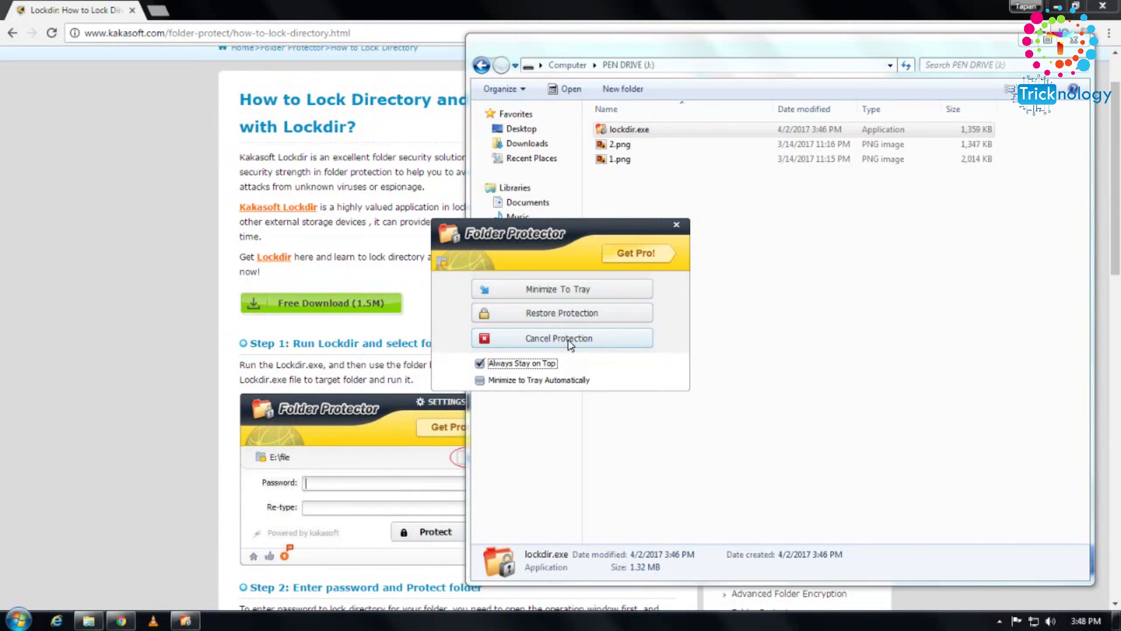
# - Cancel the drive's protection and refresh so 1.png and 2.png reappear
pyautogui.click(569, 343)
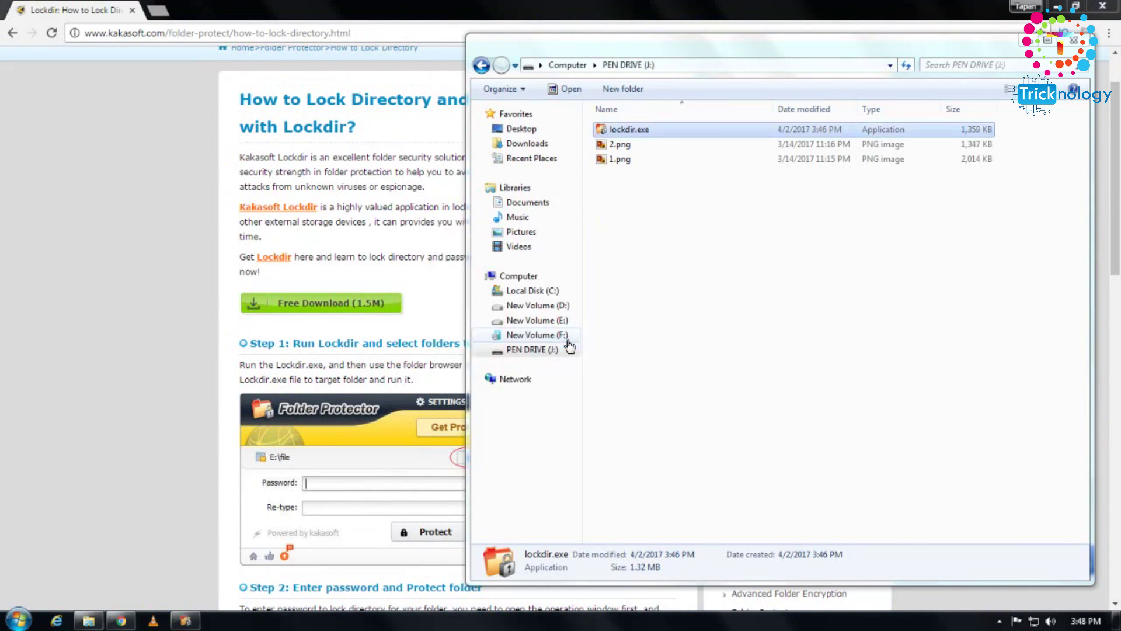
pyautogui.rightClick(671, 233)
pyautogui.click(726, 289)
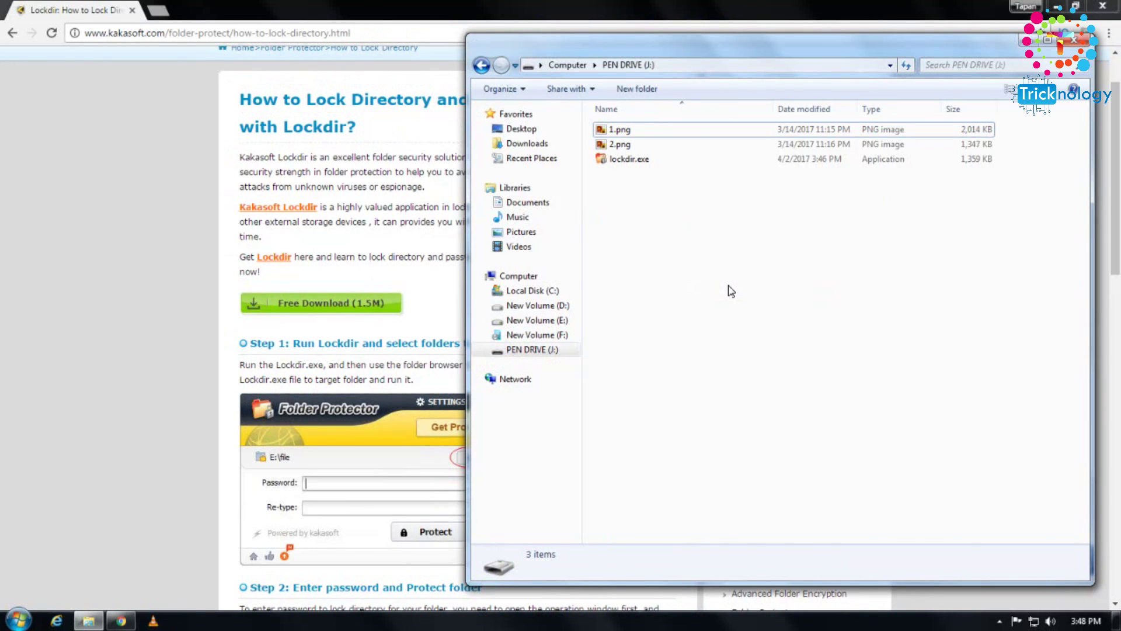
pyautogui.moveTo(662, 120); pyautogui.dragTo(557, 168)
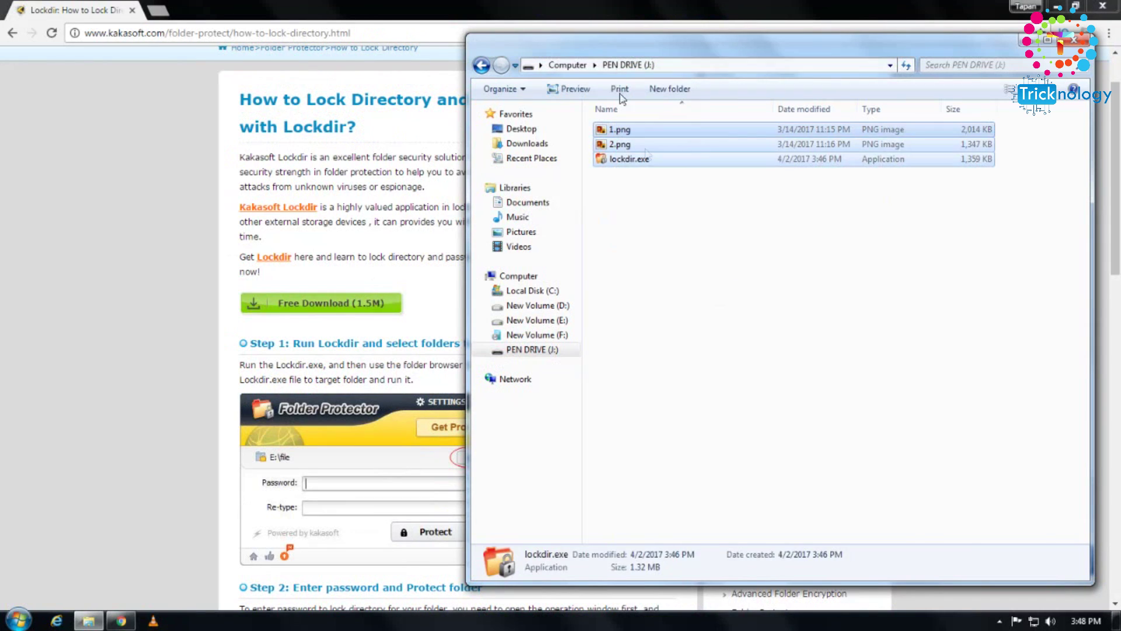
pyautogui.click(595, 170)
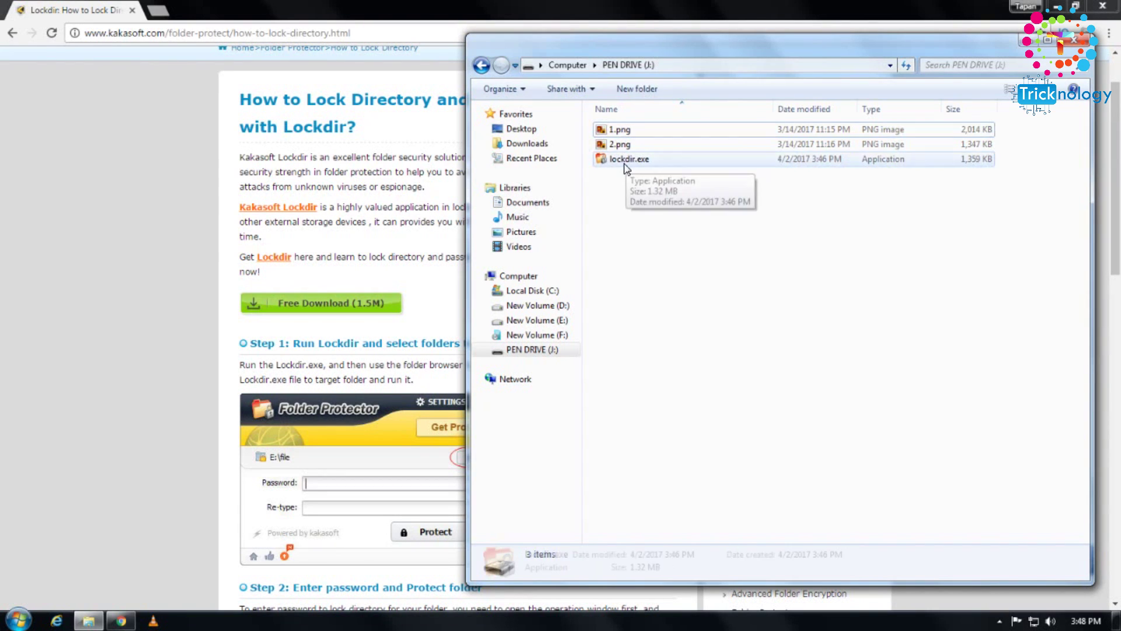
pyautogui.click(635, 161)
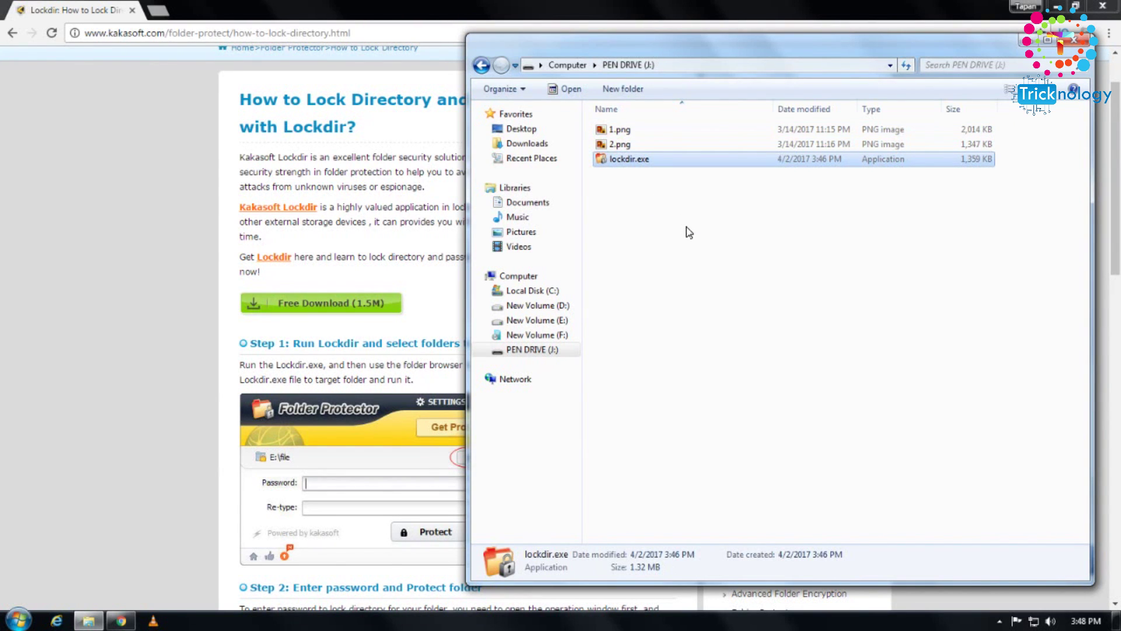